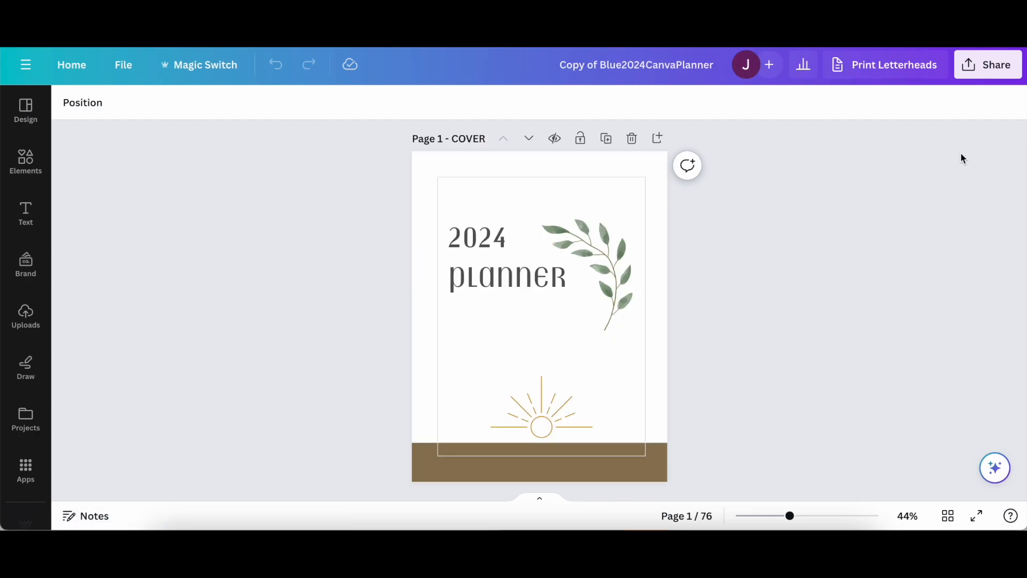
Open the planner design's template link sharing option and copy the template link.
{"action": "left_click", "coordinate": [994, 65]}
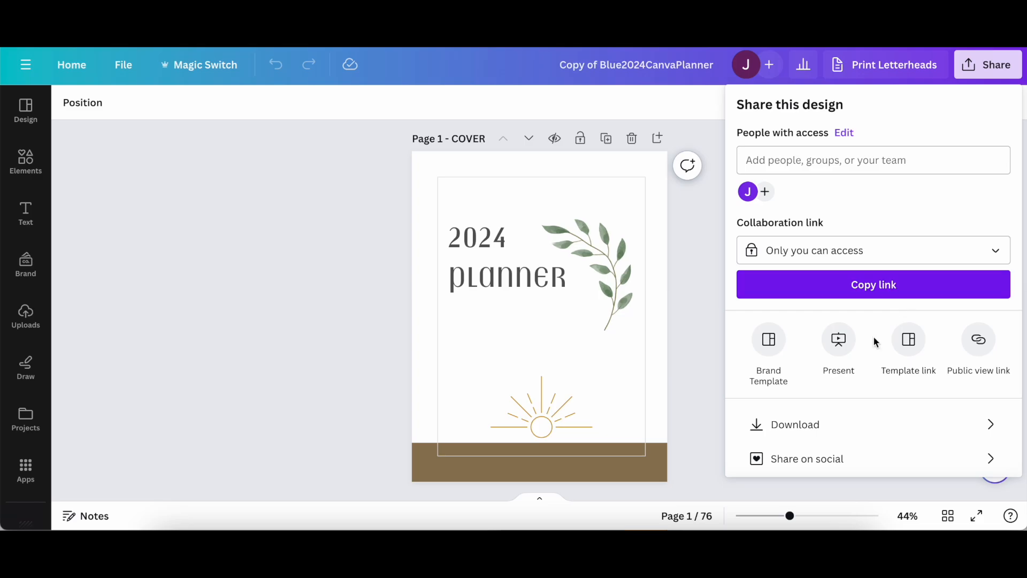
{"action": "left_click", "coordinate": [910, 343]}
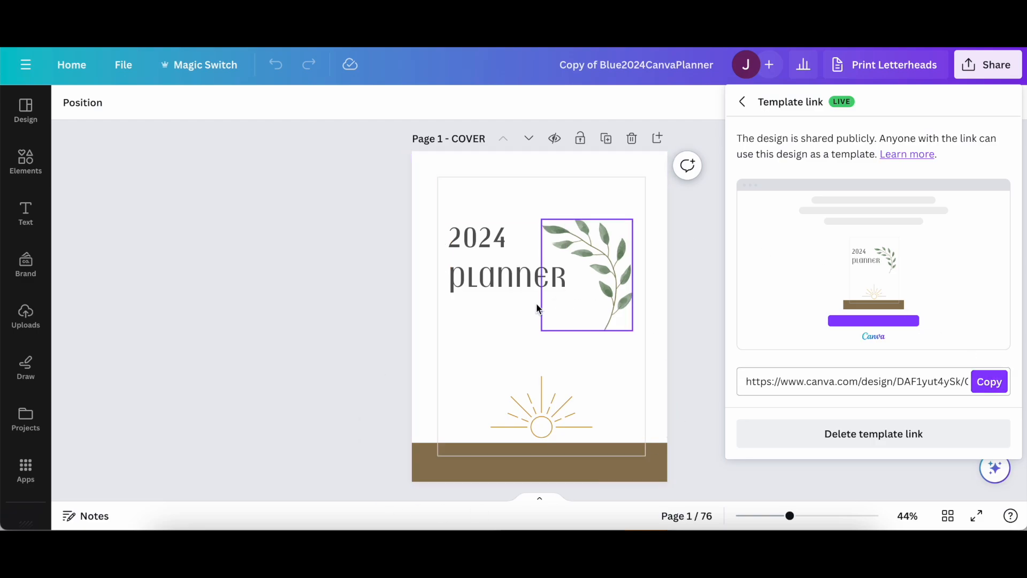
{"action": "left_click", "coordinate": [990, 382]}
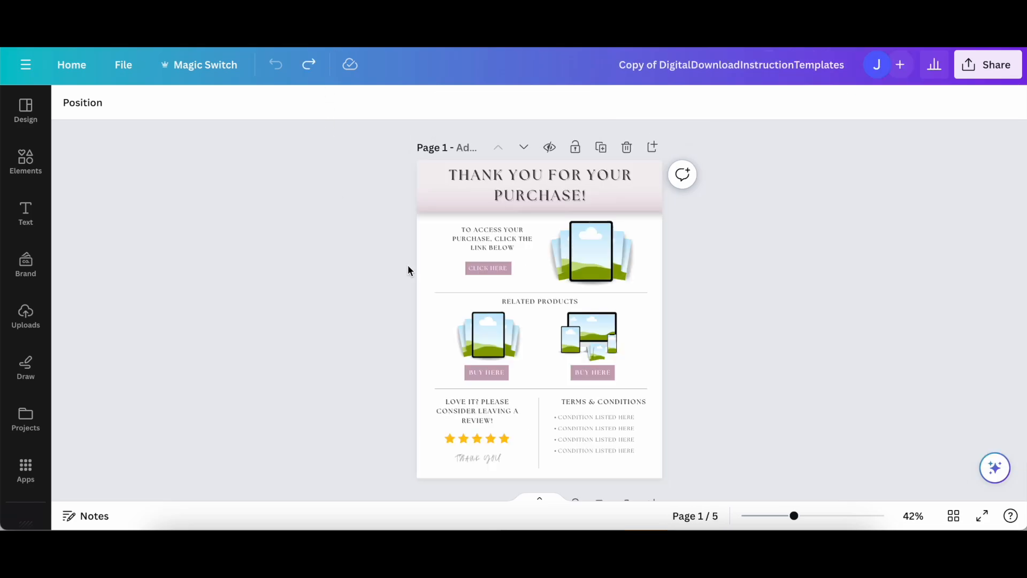
Link the CLICK HERE text on page 1 of the thank-you instruction design to the copied planner template link.
{"action": "scroll", "coordinate": [407, 265], "scroll_direction": "up", "scroll_amount": 3}
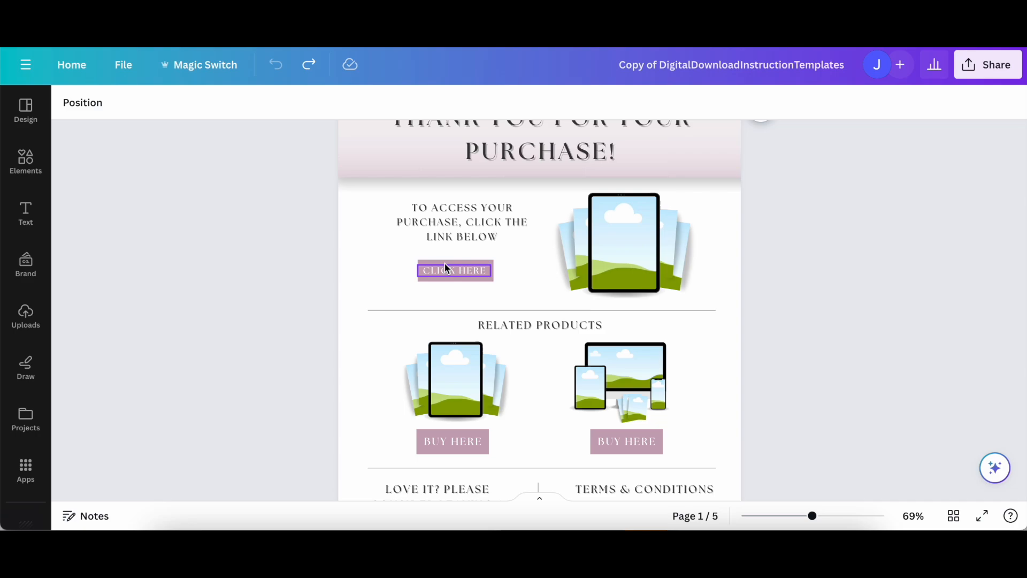
{"action": "left_click", "coordinate": [462, 277]}
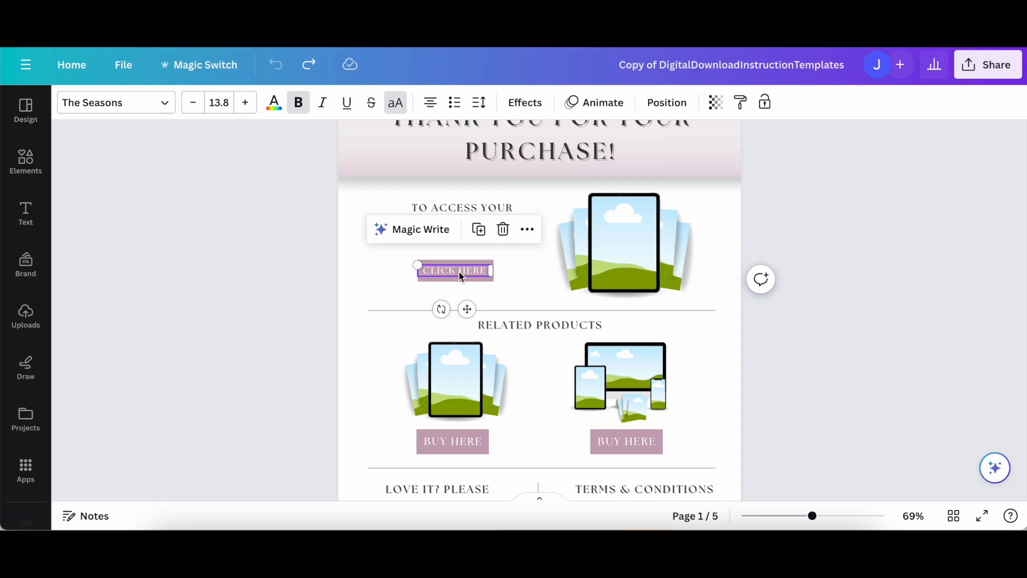
{"action": "left_click", "coordinate": [528, 235]}
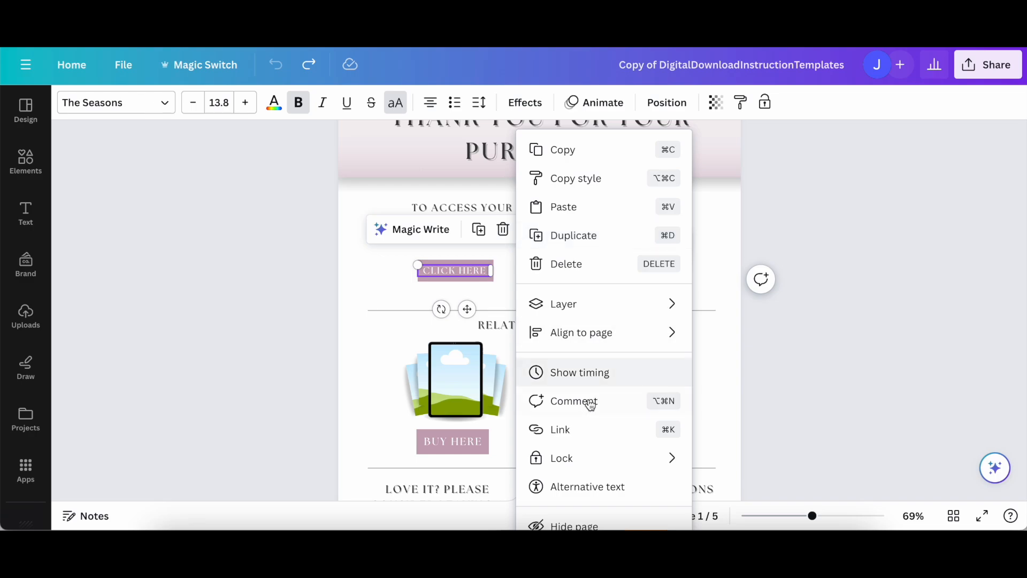
{"action": "left_click", "coordinate": [587, 433]}
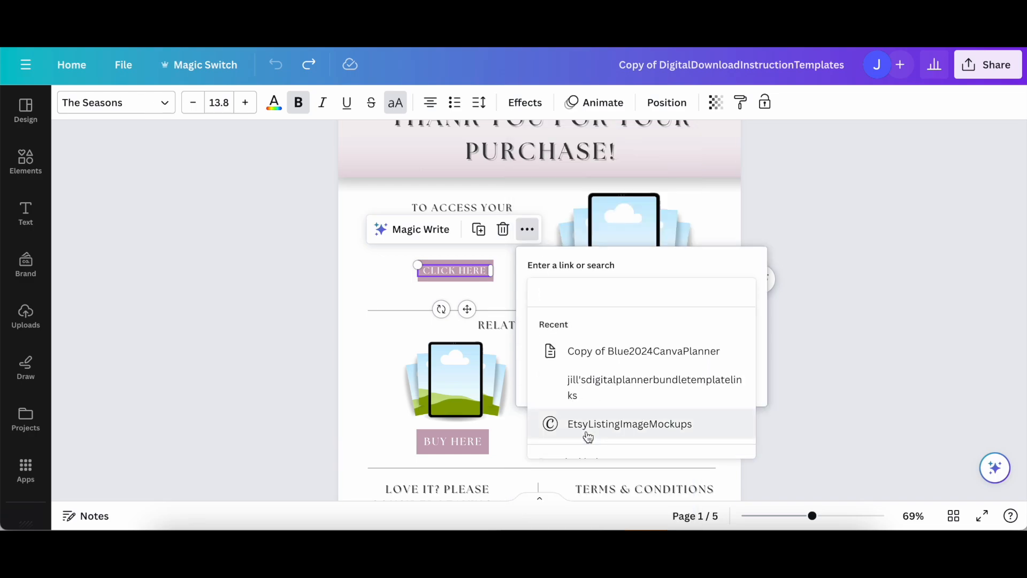
{"action": "key", "text": "ctrl+v"}
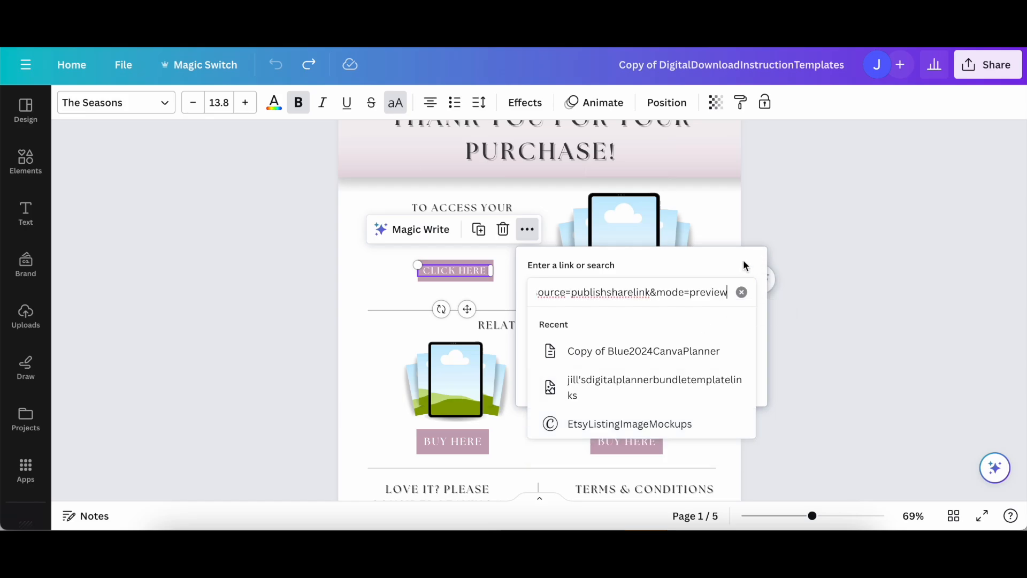
{"action": "key", "text": "Return"}
{"action": "left_click", "coordinate": [693, 382]}
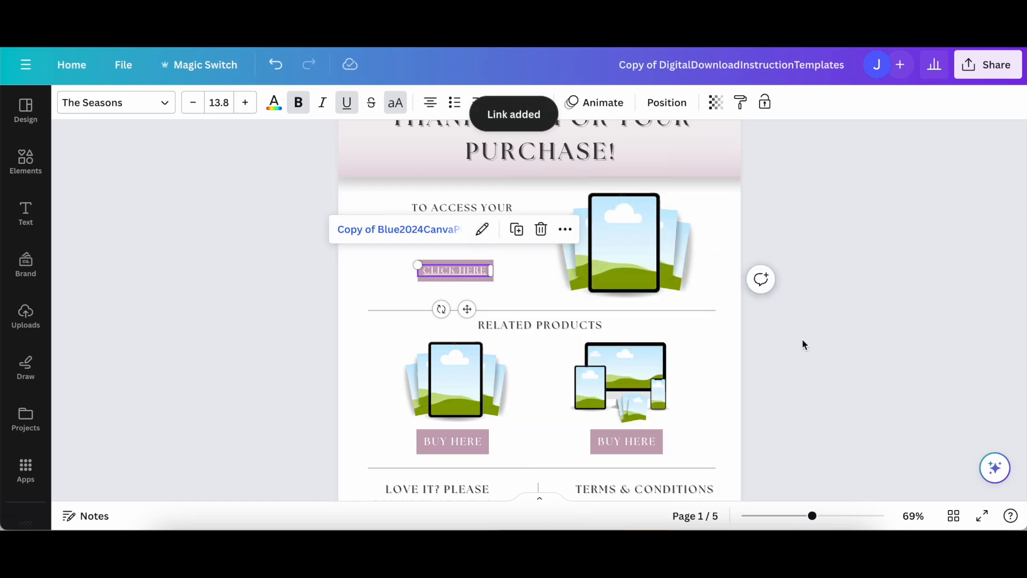
Remove the underline from the linked CLICK HERE text and deselect it.
{"action": "left_click", "coordinate": [803, 339]}
{"action": "left_click", "coordinate": [444, 271]}
{"action": "key", "text": "super+u"}
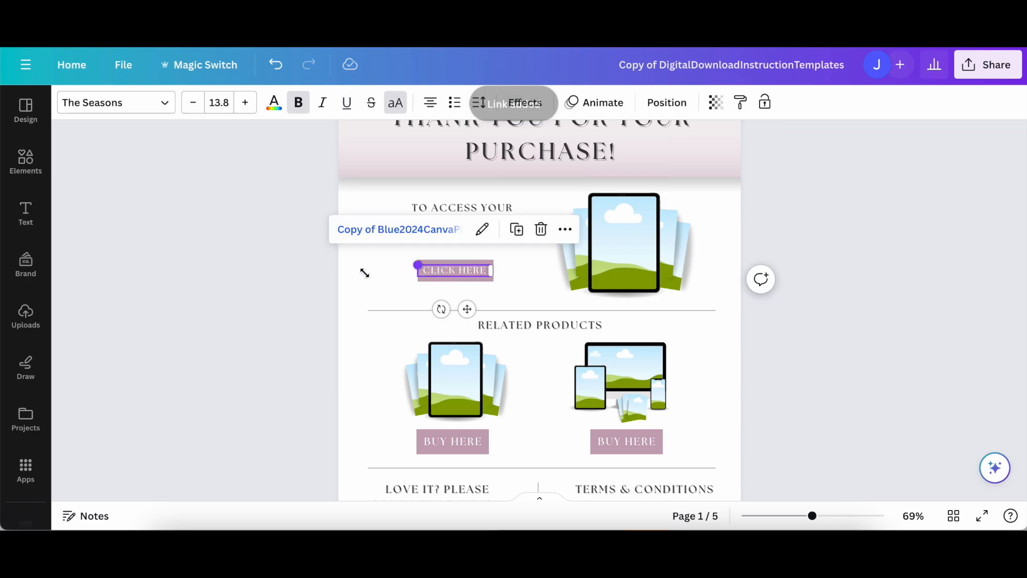
{"action": "left_click", "coordinate": [227, 344]}
{"action": "scroll", "coordinate": [723, 275], "scroll_direction": "down", "scroll_amount": 3}
{"action": "scroll", "coordinate": [723, 275], "scroll_direction": "up", "scroll_amount": 2}
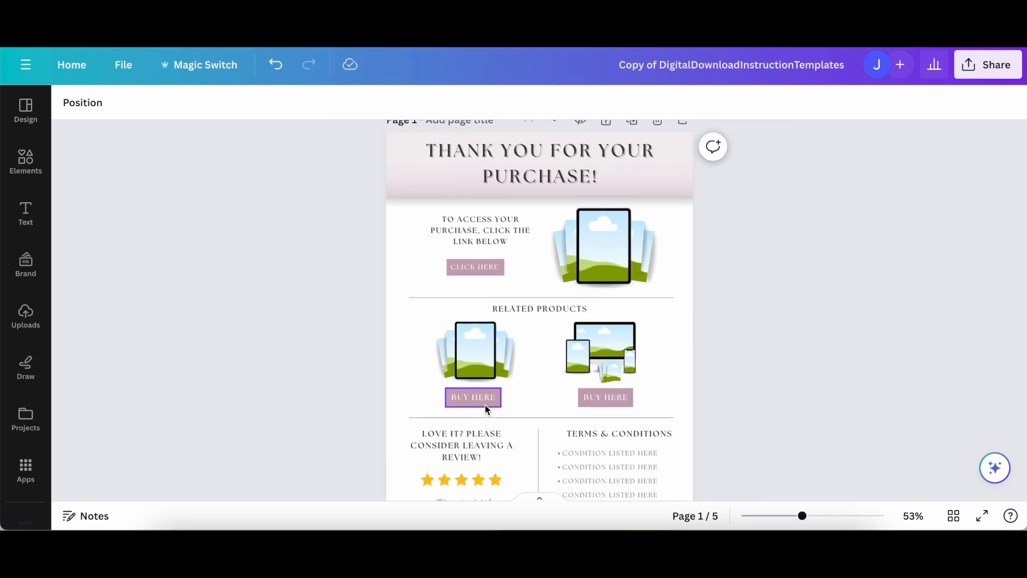
{"action": "scroll", "coordinate": [718, 340], "scroll_direction": "up", "scroll_amount": 1}
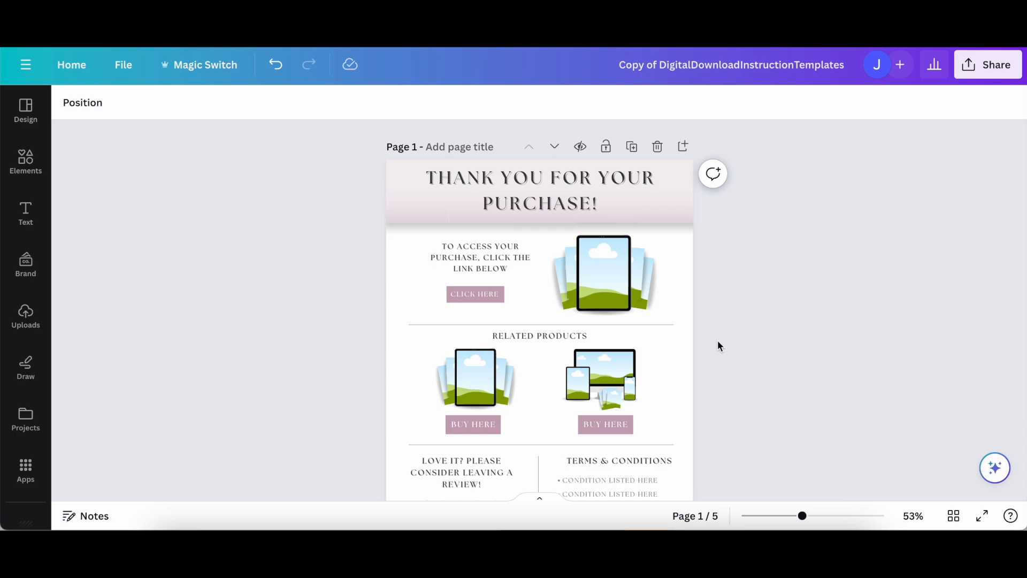
Download all pages of the instruction design as a PDF Standard file.
{"action": "left_click", "coordinate": [997, 67]}
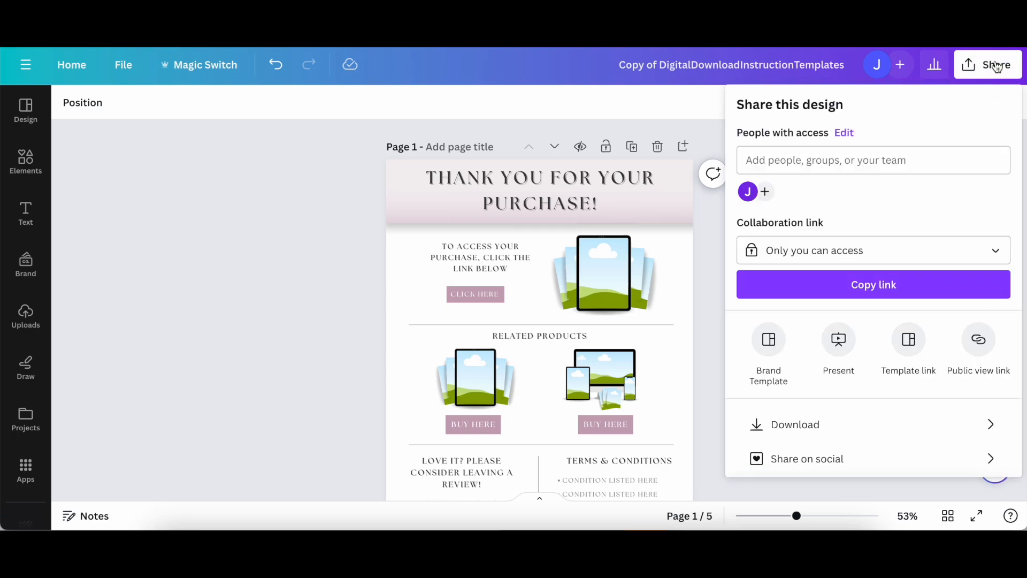
{"action": "left_click", "coordinate": [836, 425]}
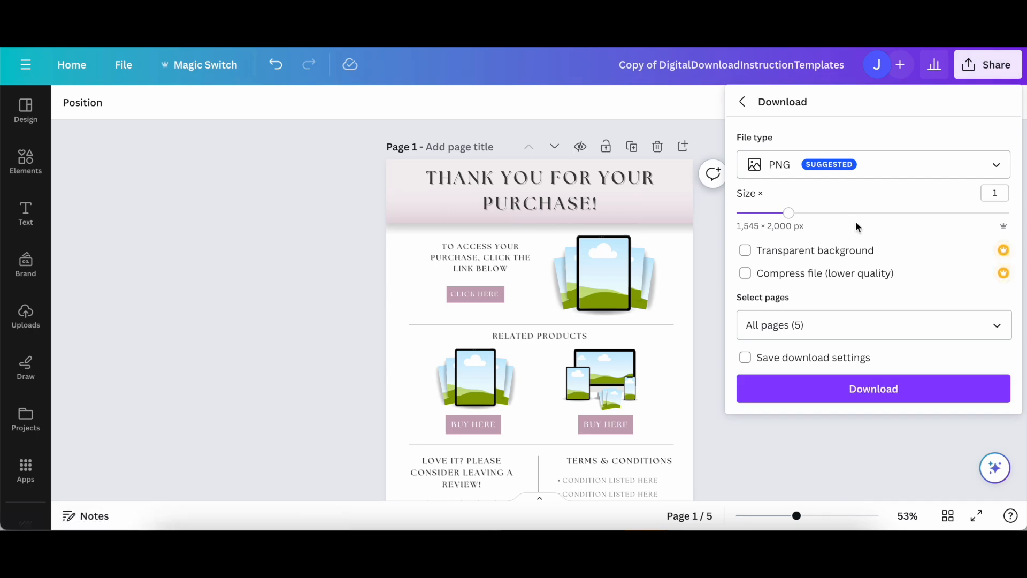
{"action": "left_click", "coordinate": [939, 175]}
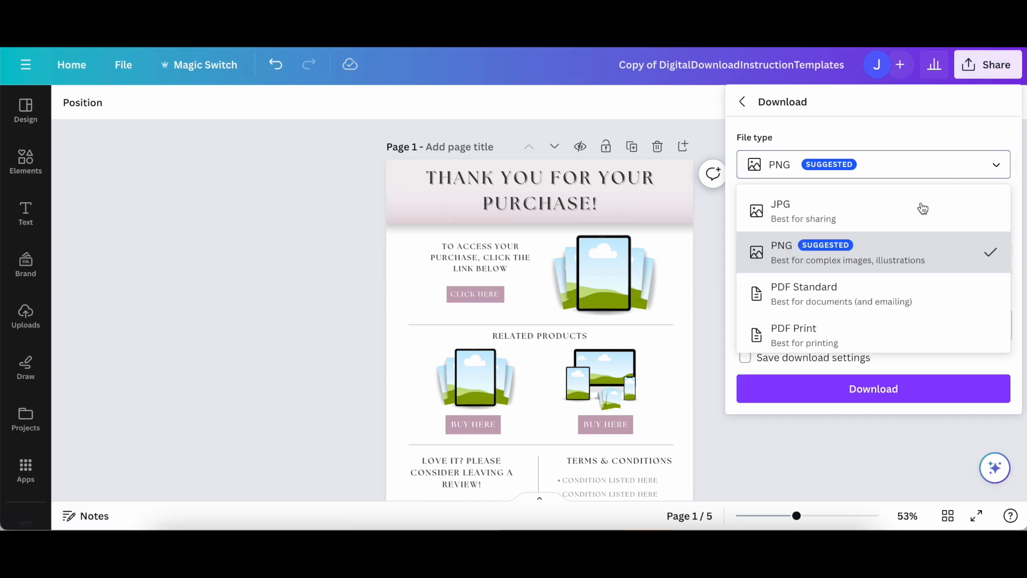
{"action": "left_click", "coordinate": [871, 298]}
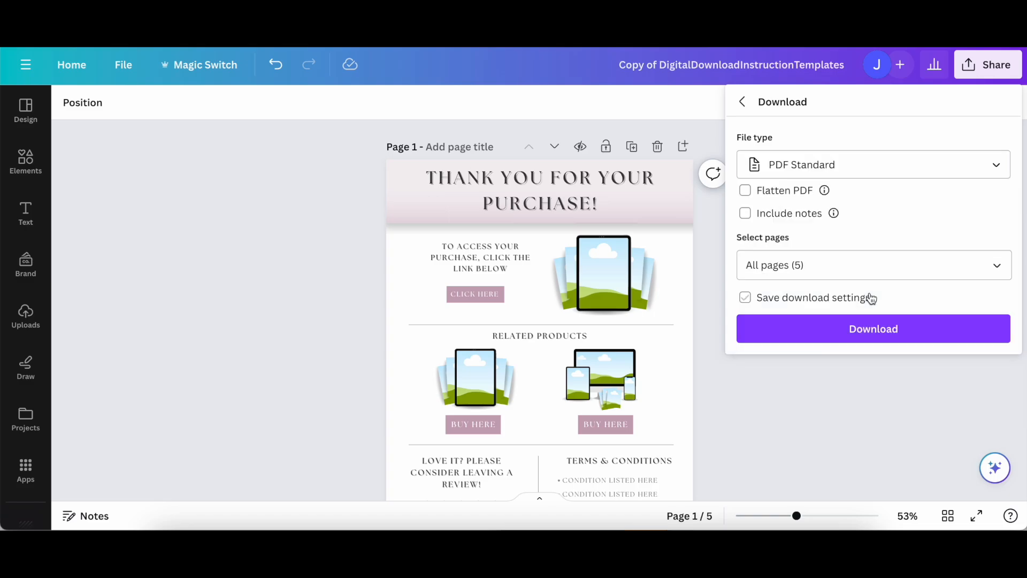
{"action": "left_click", "coordinate": [856, 332]}
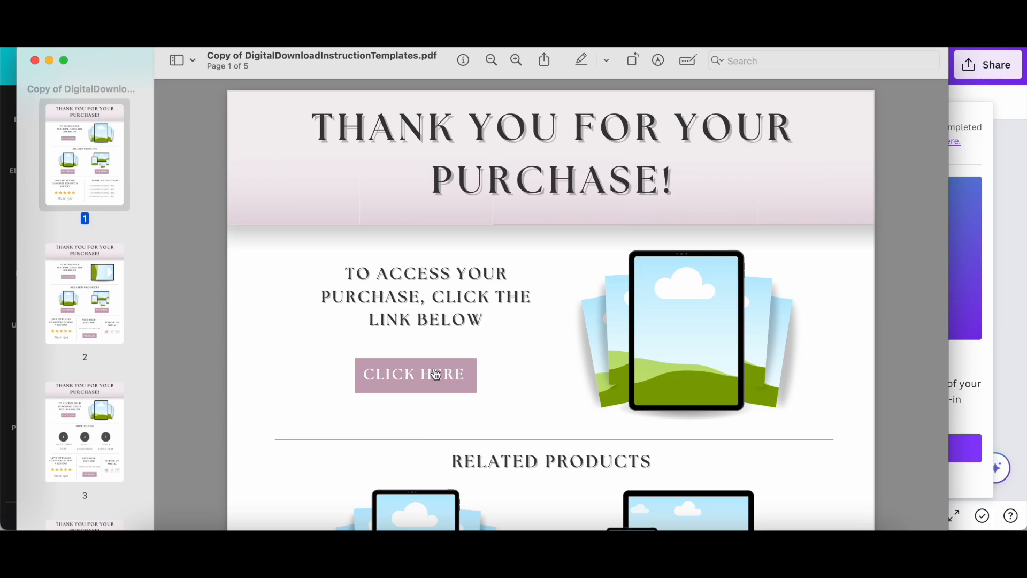
Test the CLICK HERE link in the downloaded PDF by opening it in Google Chrome, and examine the shared template page.
{"action": "left_click", "coordinate": [427, 376]}
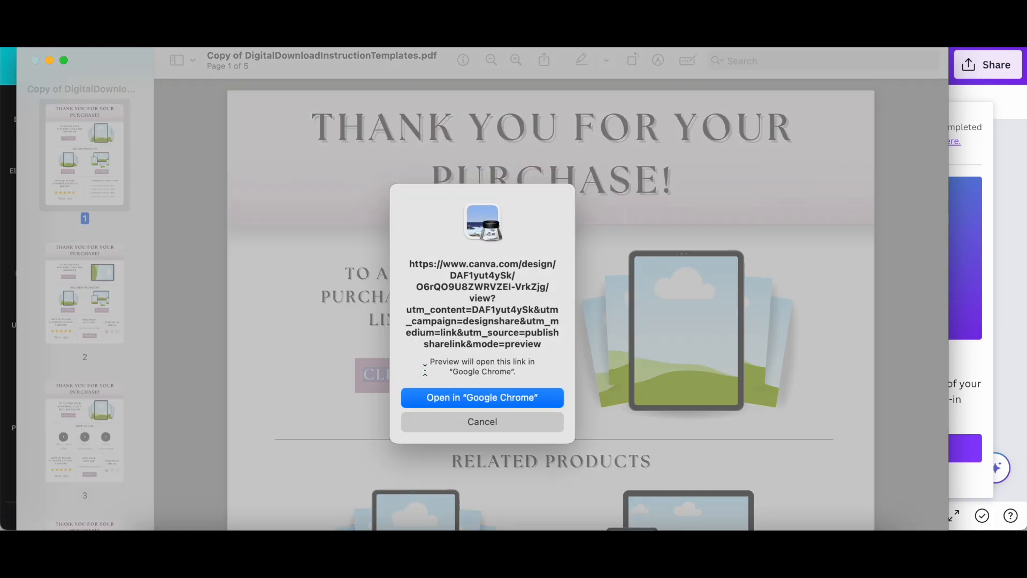
{"action": "left_click", "coordinate": [460, 394]}
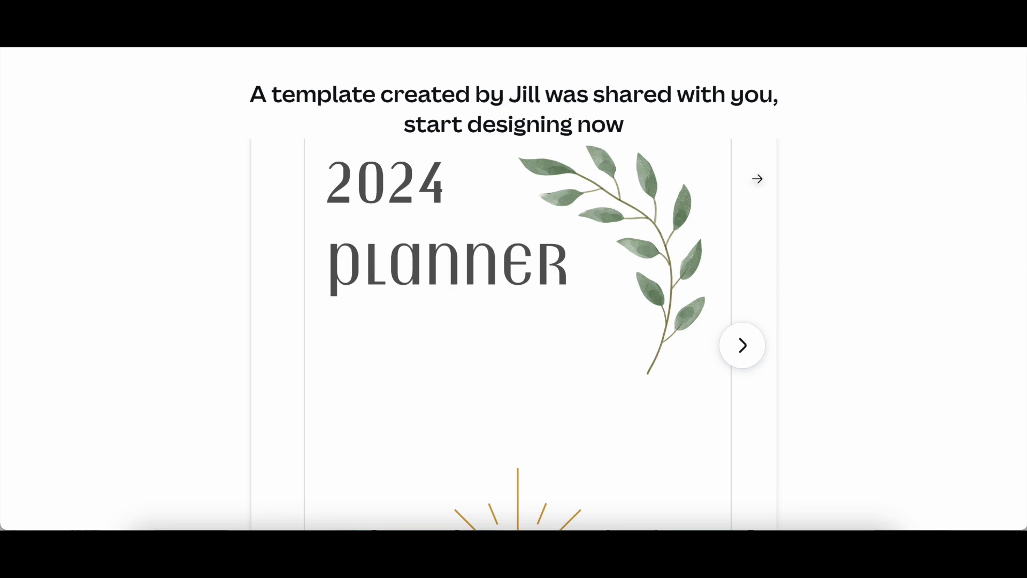
{"action": "scroll", "coordinate": [758, 180], "scroll_direction": "down", "scroll_amount": 1}
{"action": "scroll", "coordinate": [773, 180], "scroll_direction": "down", "scroll_amount": 3}
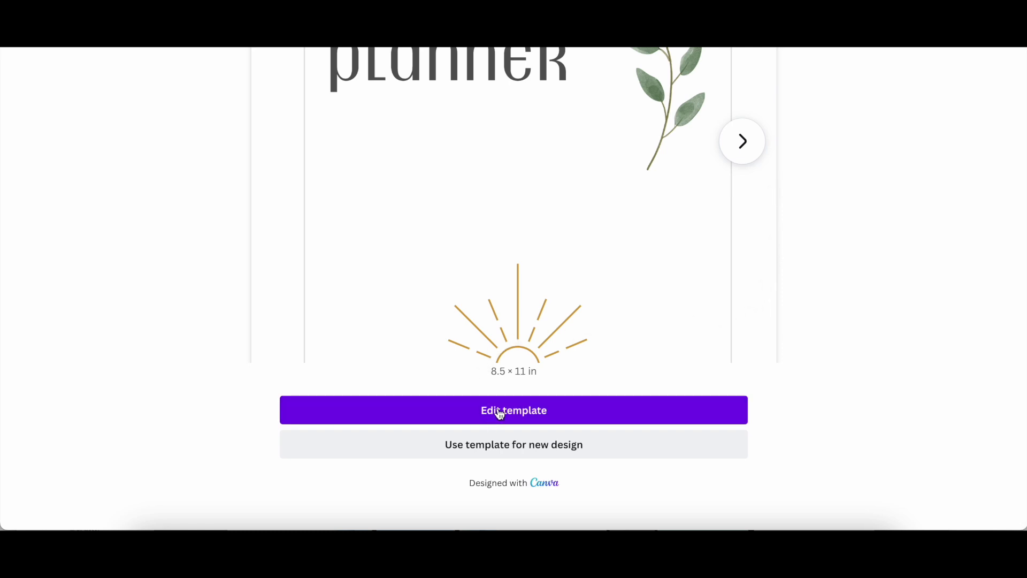
{"action": "scroll", "coordinate": [500, 411], "scroll_direction": "up", "scroll_amount": 3}
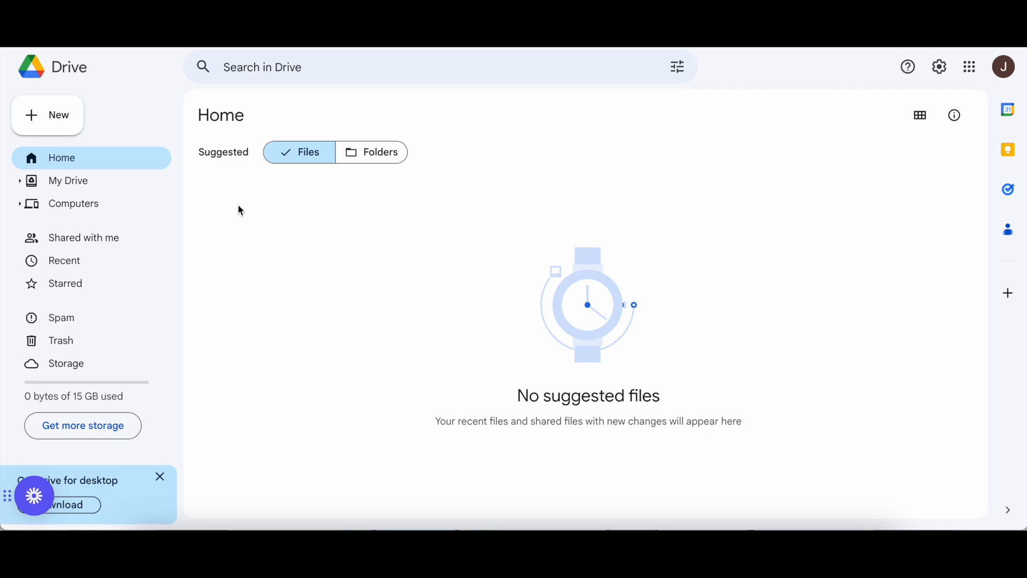
Upload the file Copy of Blue2024CanvaPlanner.pdf to Google Drive.
{"action": "left_click", "coordinate": [48, 114]}
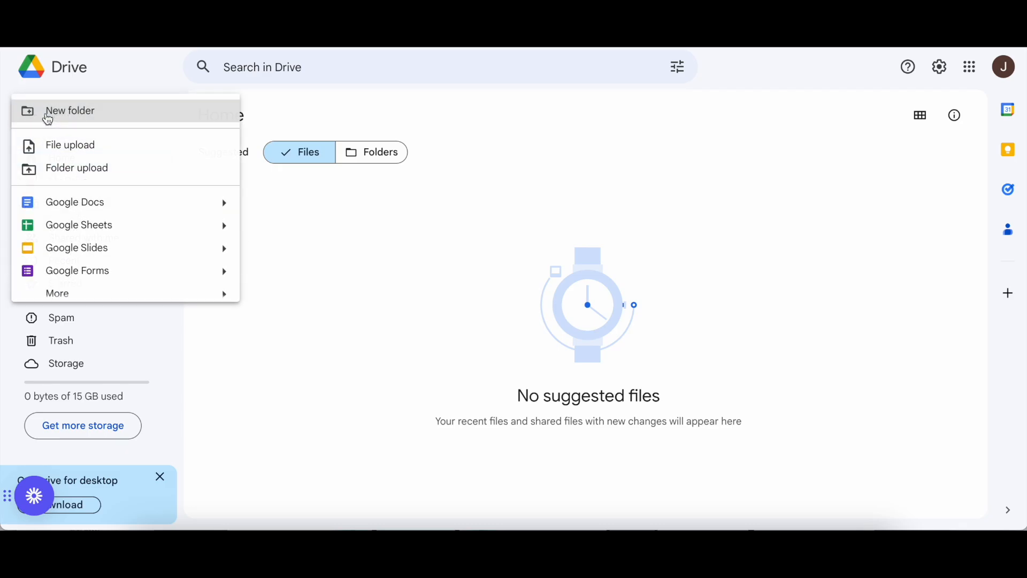
{"action": "left_click", "coordinate": [61, 143]}
{"action": "left_click", "coordinate": [369, 161]}
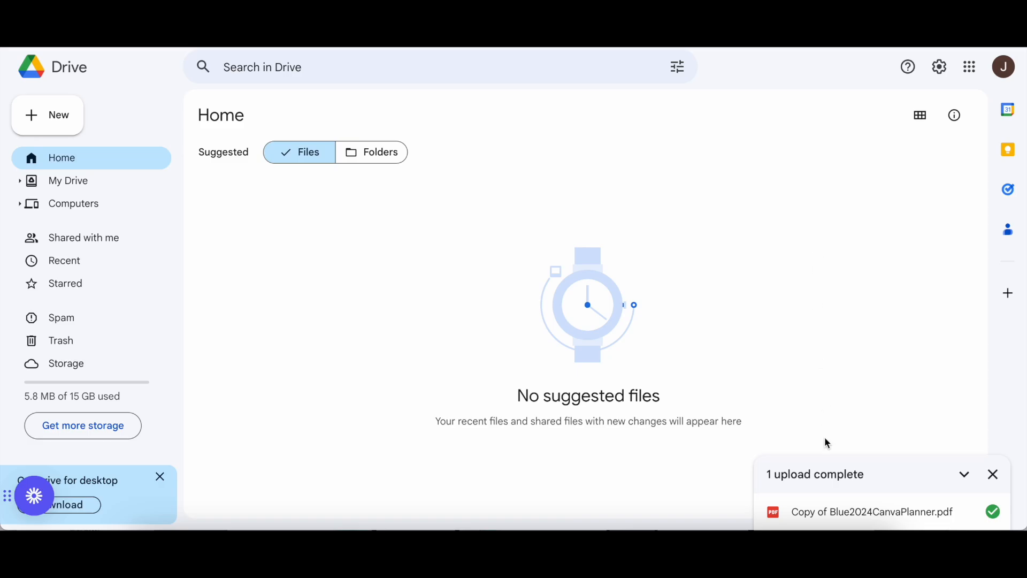
Open the uploaded planner PDF, set its general access to Anyone with the link, and copy the sharing link.
{"action": "left_click", "coordinate": [839, 511]}
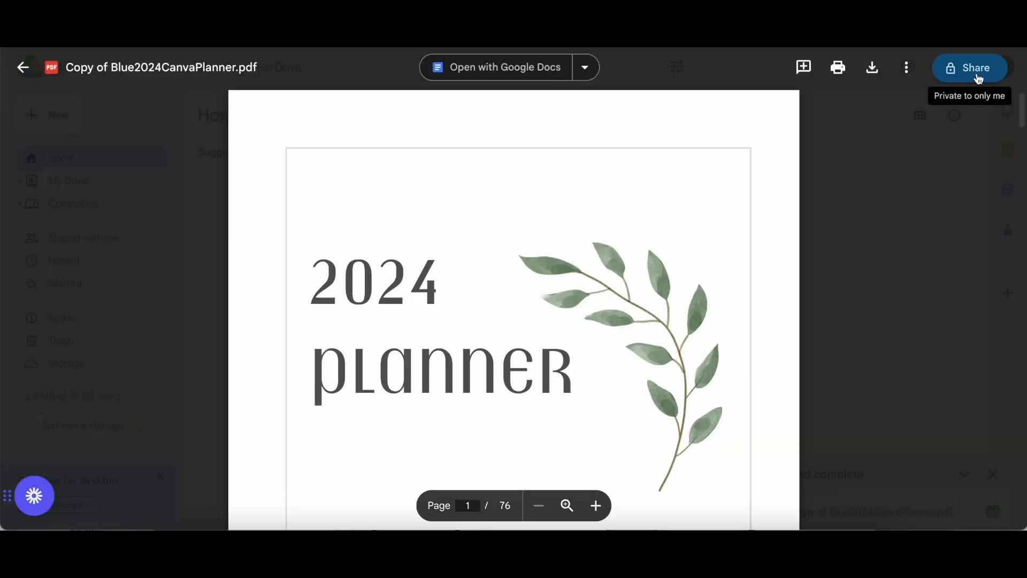
{"action": "left_click", "coordinate": [977, 73]}
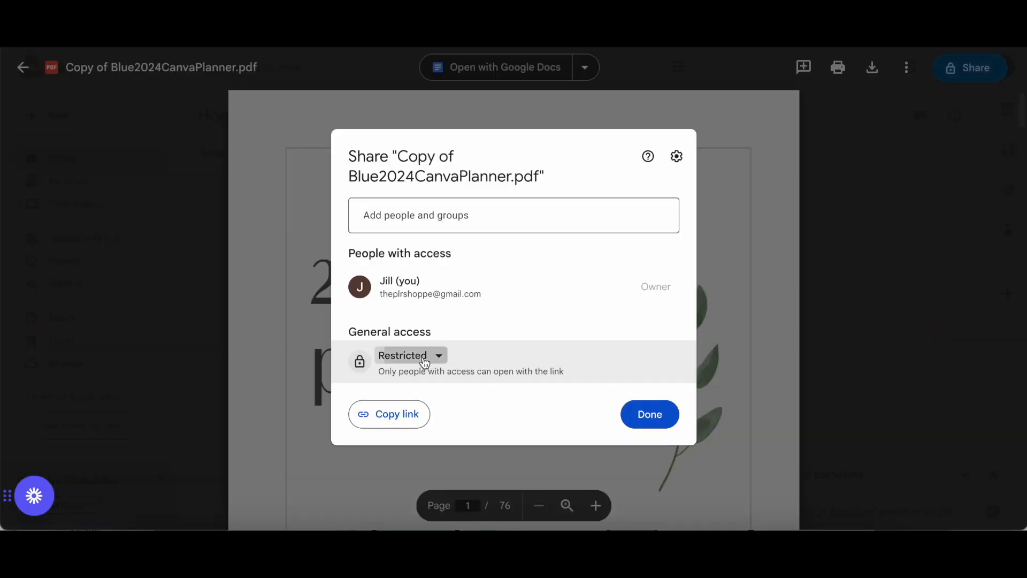
{"action": "left_click", "coordinate": [423, 357]}
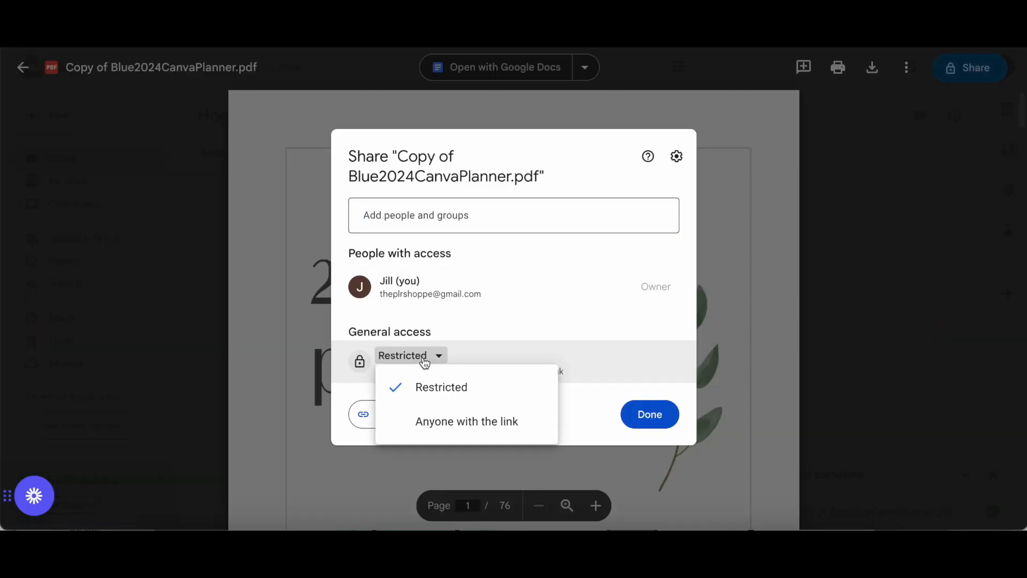
{"action": "left_click", "coordinate": [434, 422]}
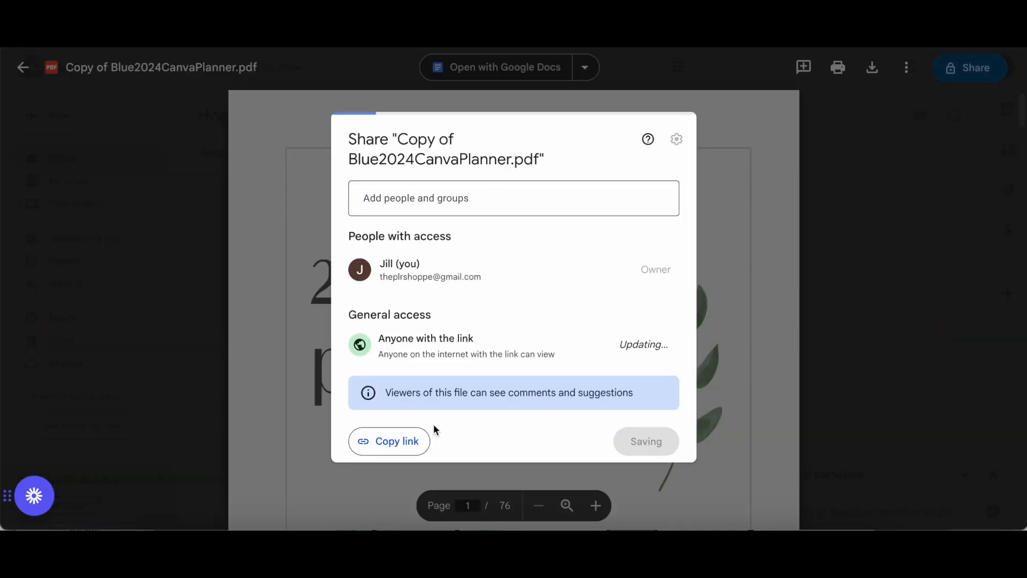
{"action": "left_click", "coordinate": [387, 448]}
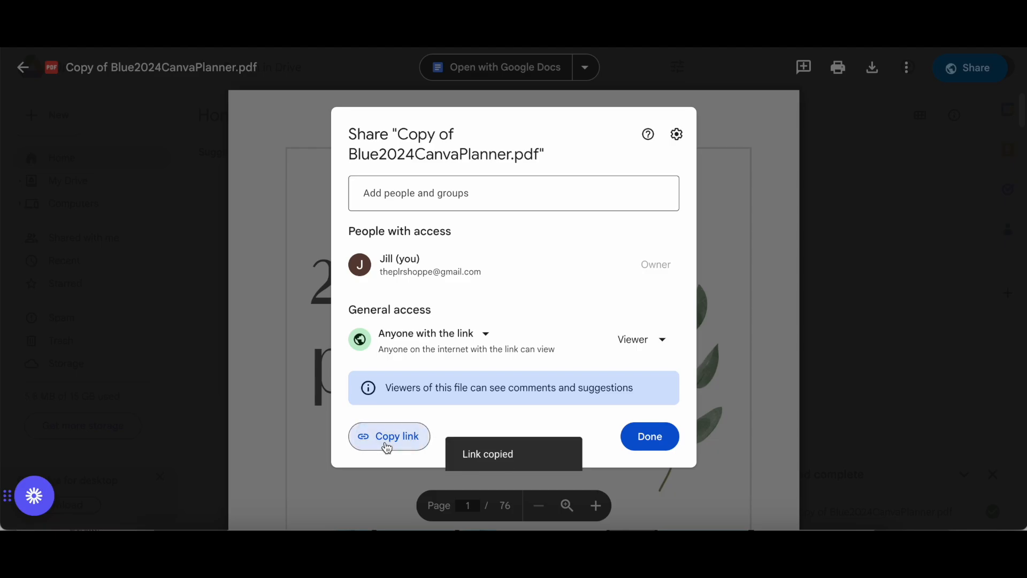
{"action": "left_click", "coordinate": [642, 446]}
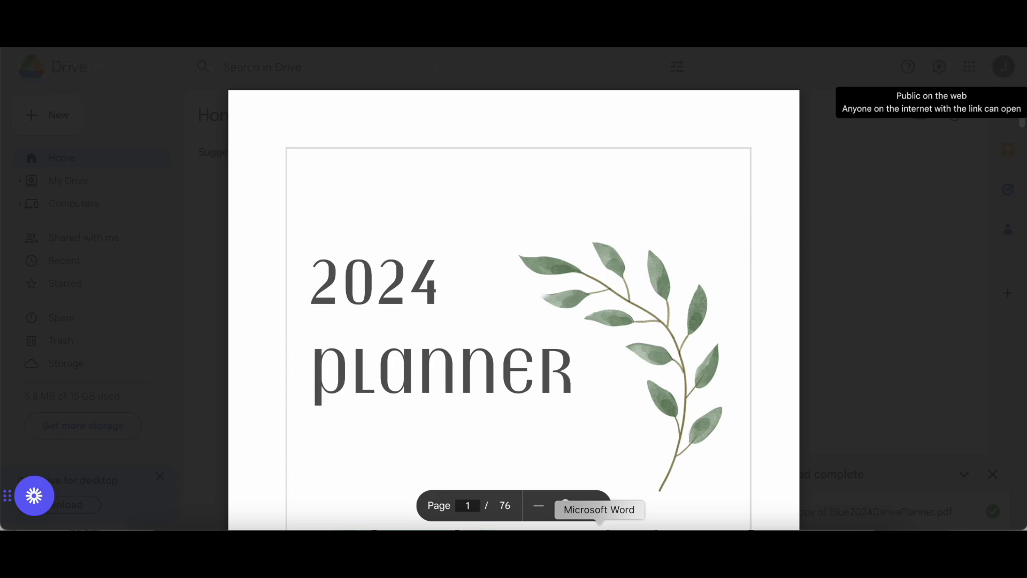
Switch to Microsoft Word and paste the Drive sharing link below the direct-download base URL.
{"action": "left_click", "coordinate": [600, 543]}
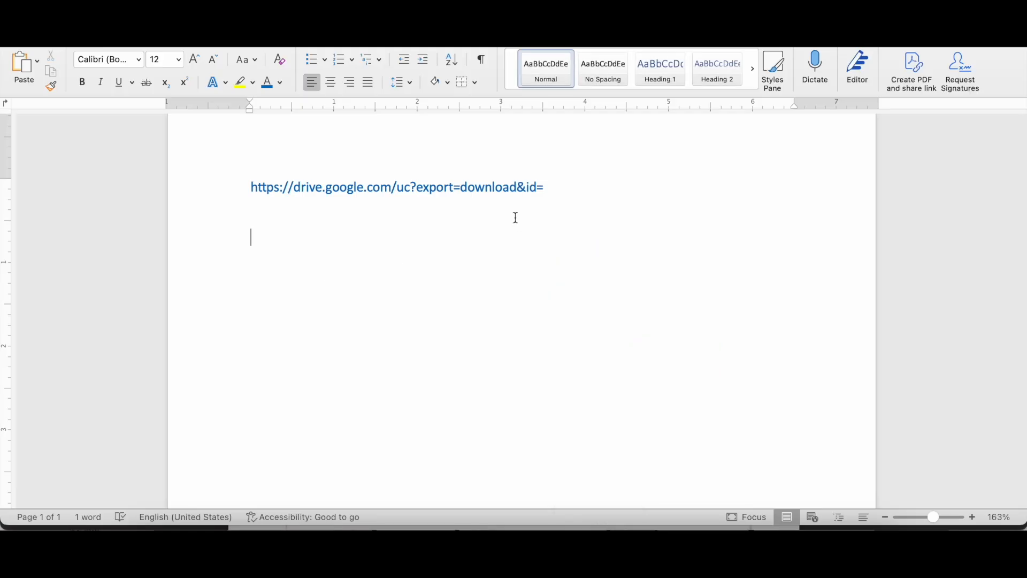
{"action": "scroll", "coordinate": [453, 251], "scroll_direction": "up", "scroll_amount": 2}
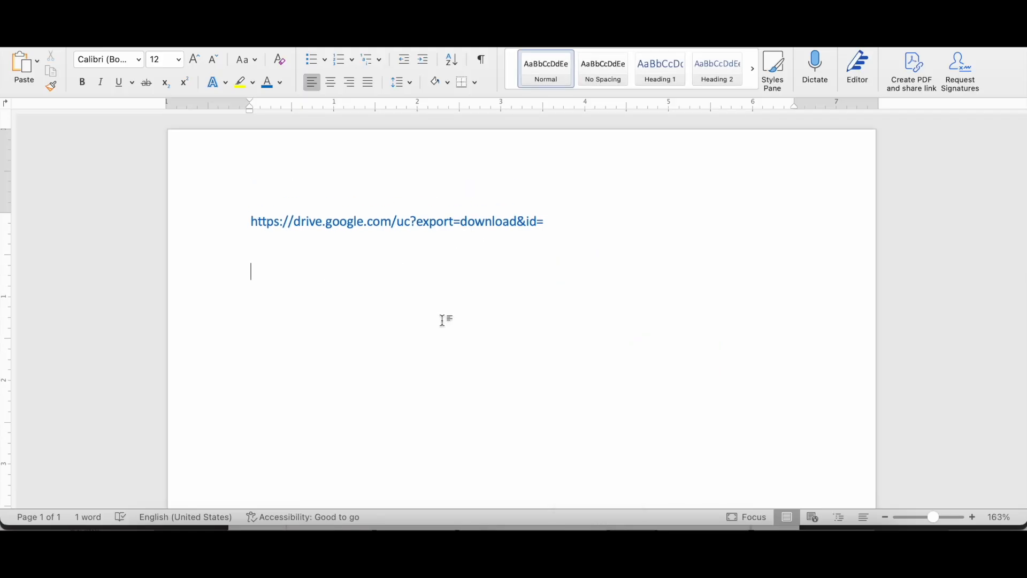
{"action": "key", "text": "super+v"}
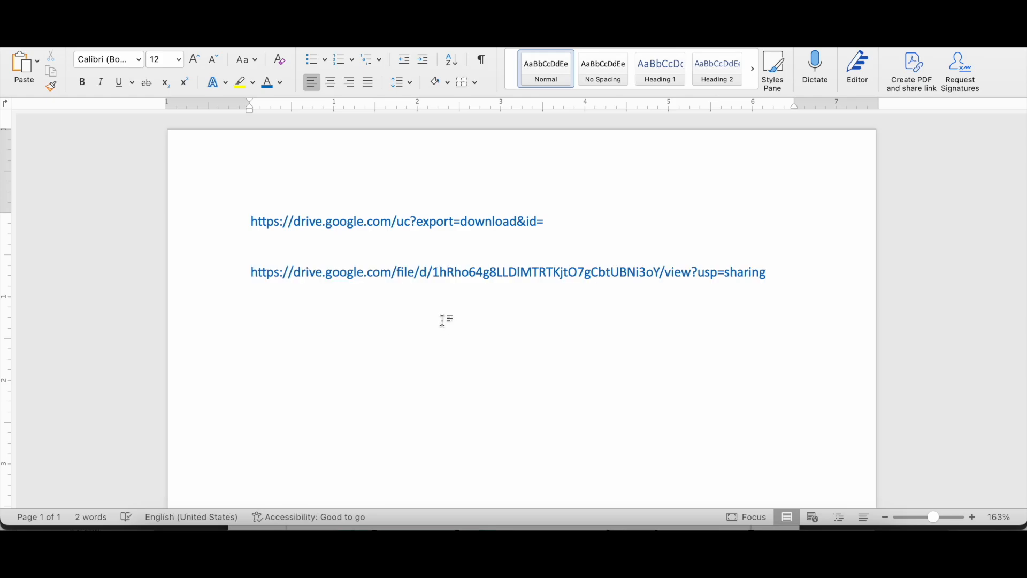
{"action": "scroll", "coordinate": [401, 239], "scroll_direction": "up", "scroll_amount": 5, "text": "ctrl"}
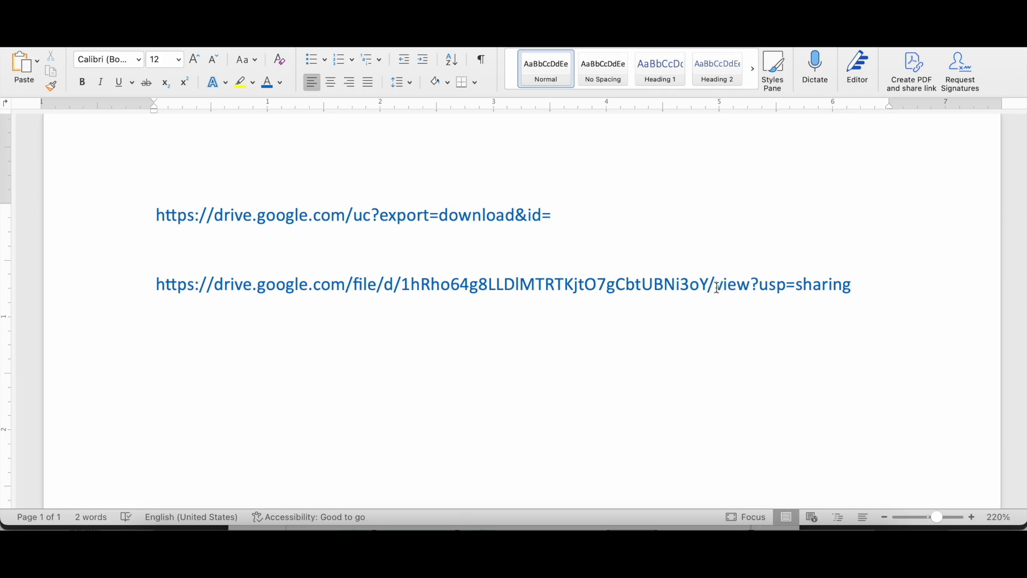
Color the file ID between /d/ and /view in the pasted Drive link light orange.
{"action": "left_click_drag", "start_coordinate": [401, 288], "coordinate": [709, 289]}
{"action": "left_click", "coordinate": [281, 83]}
{"action": "left_click", "coordinate": [336, 185]}
{"action": "left_click", "coordinate": [591, 253]}
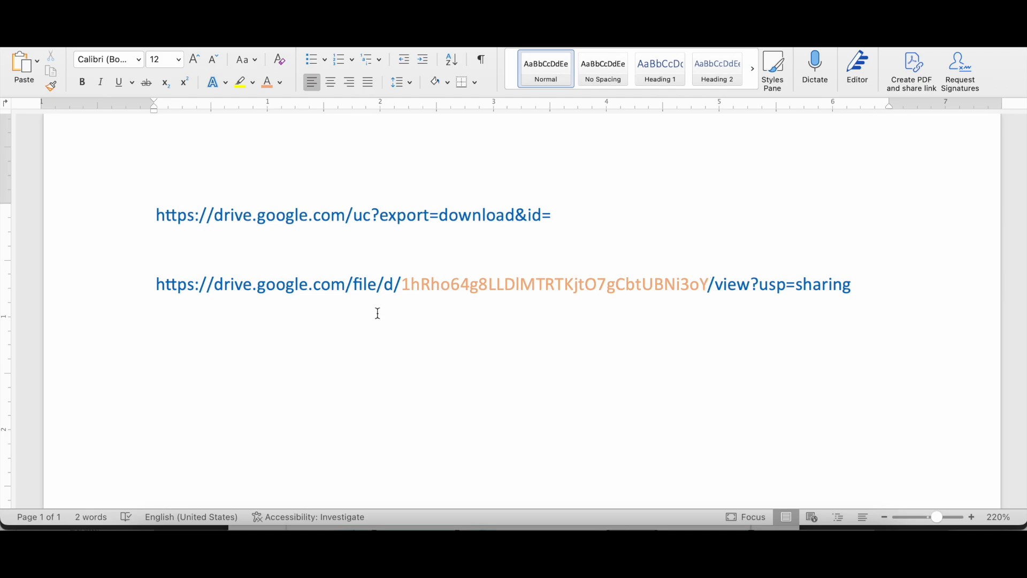
Move the orange file ID from the Drive sharing link to the end of the direct-download base URL, after id=.
{"action": "triple_click", "coordinate": [513, 216]}
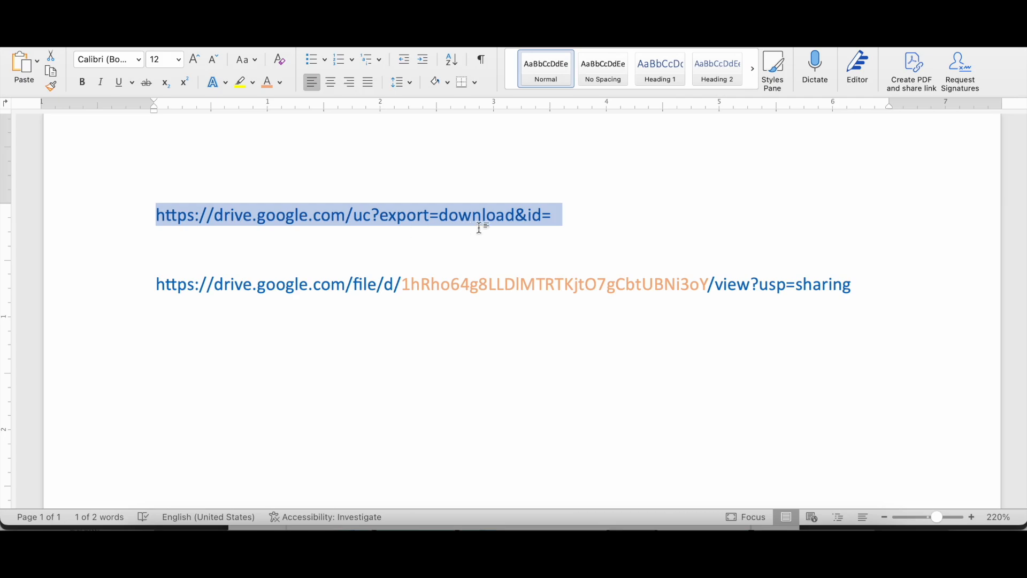
{"action": "left_click", "coordinate": [535, 242]}
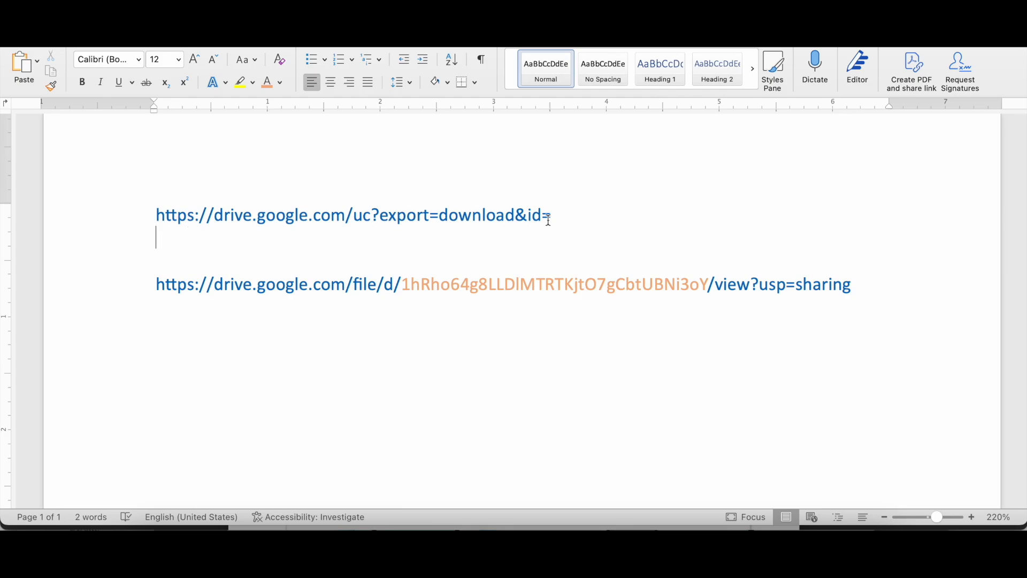
{"action": "left_click_drag", "start_coordinate": [404, 289], "coordinate": [711, 287]}
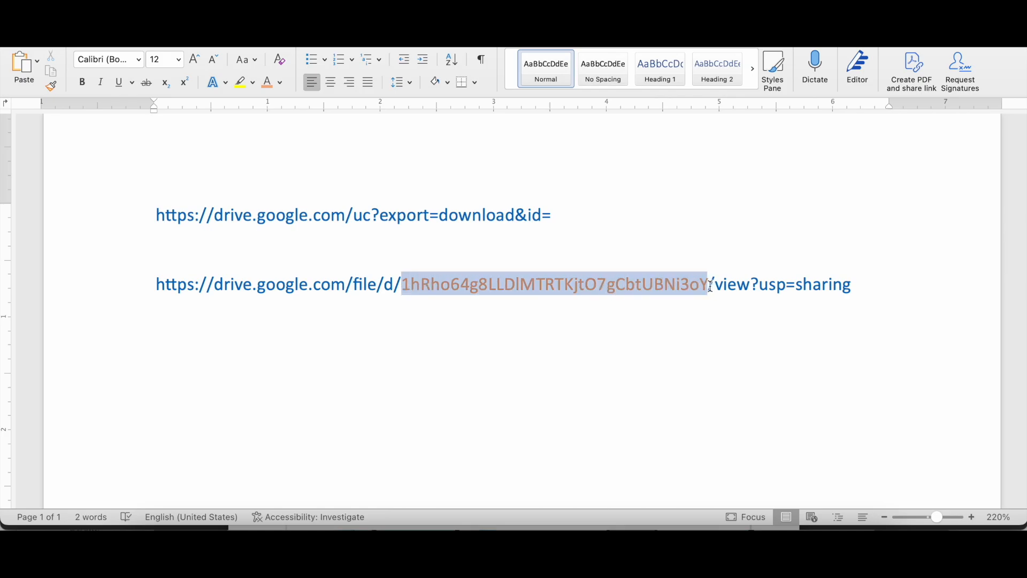
{"action": "key", "text": "ctrl+x"}
{"action": "left_click", "coordinate": [624, 214]}
{"action": "key", "text": "super+v"}
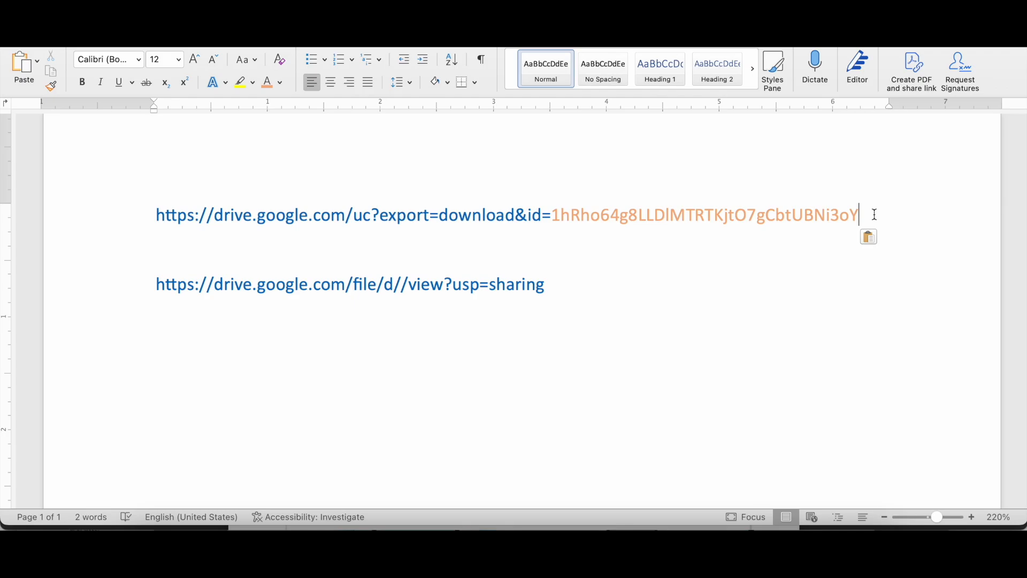
Copy the completed direct-download URL, switch to Canva, and add it as the link on the CLICK HERE text on page 1.
{"action": "left_click_drag", "start_coordinate": [875, 214], "coordinate": [169, 163]}
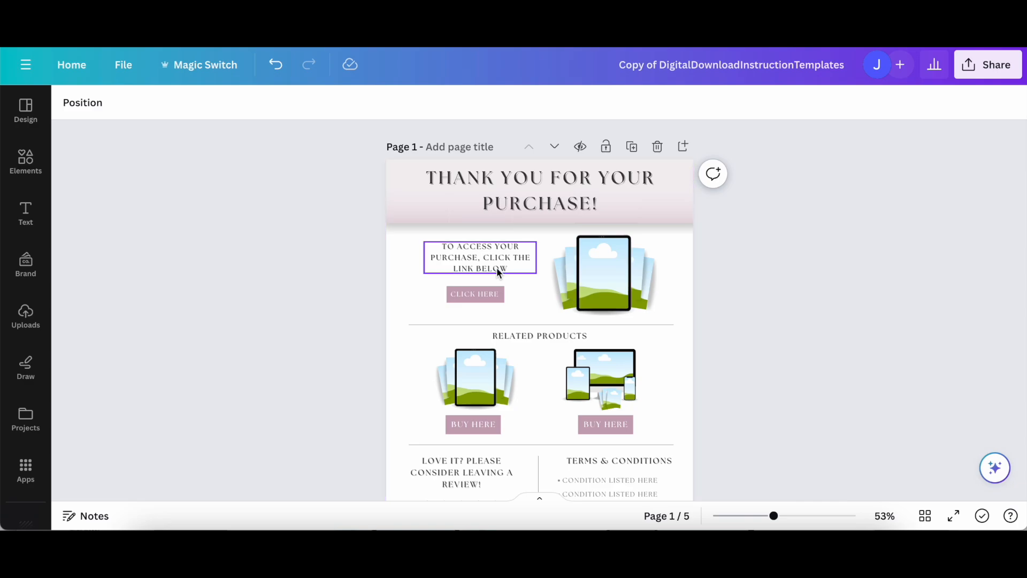
{"action": "scroll", "coordinate": [497, 270], "scroll_direction": "up", "scroll_amount": 3}
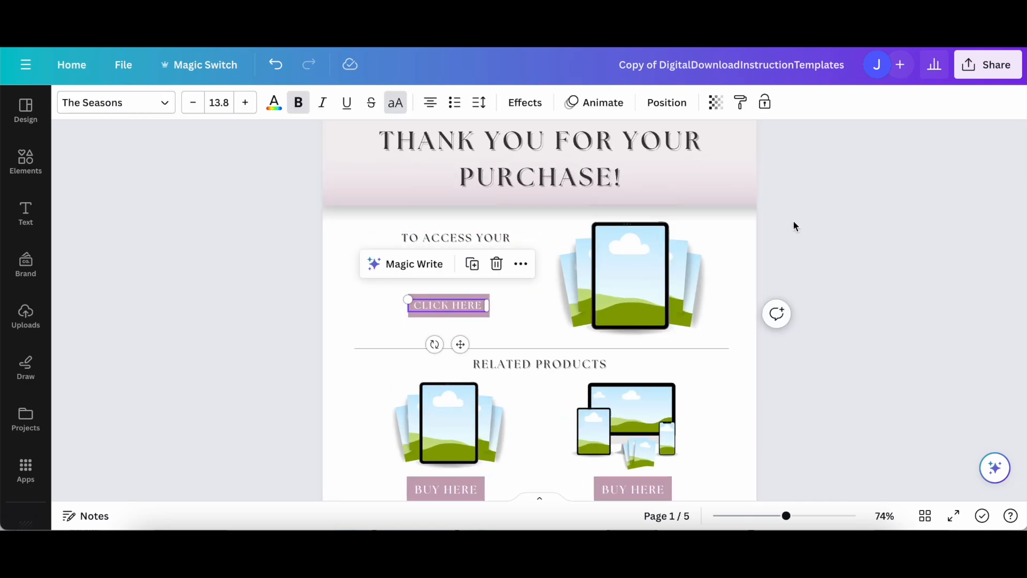
{"action": "left_click", "coordinate": [522, 266]}
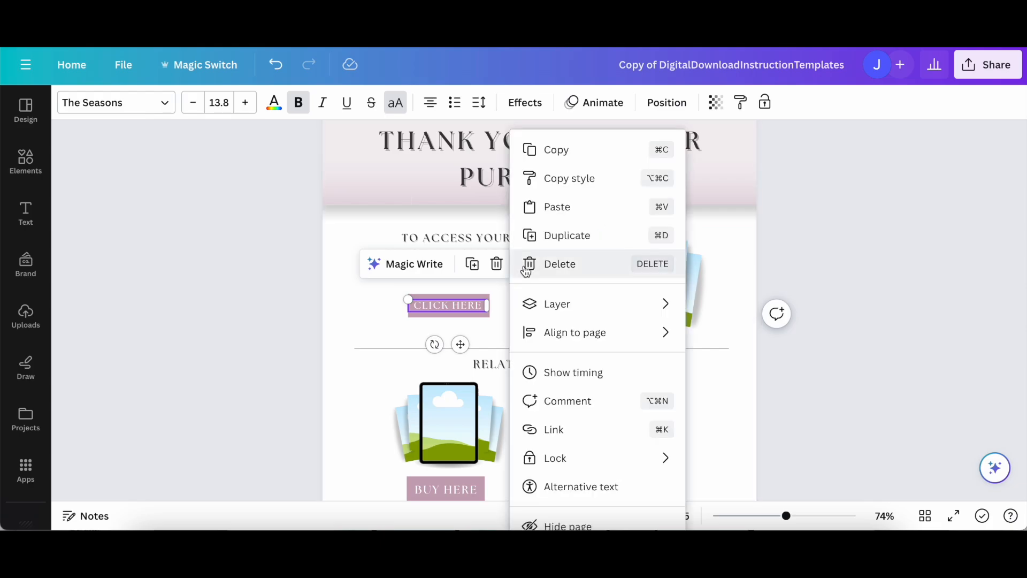
{"action": "left_click", "coordinate": [565, 434]}
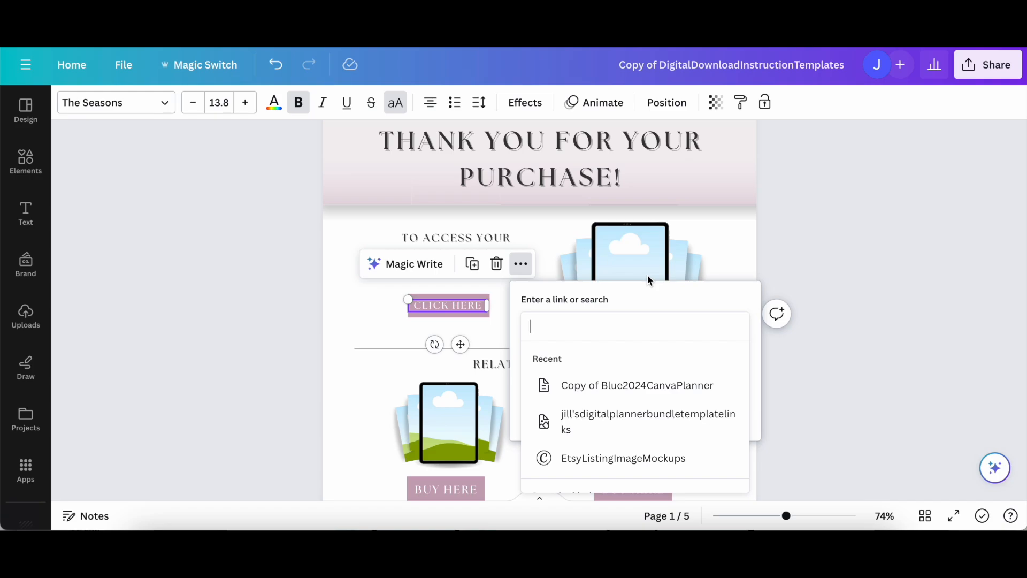
{"action": "key", "text": "ctrl+v"}
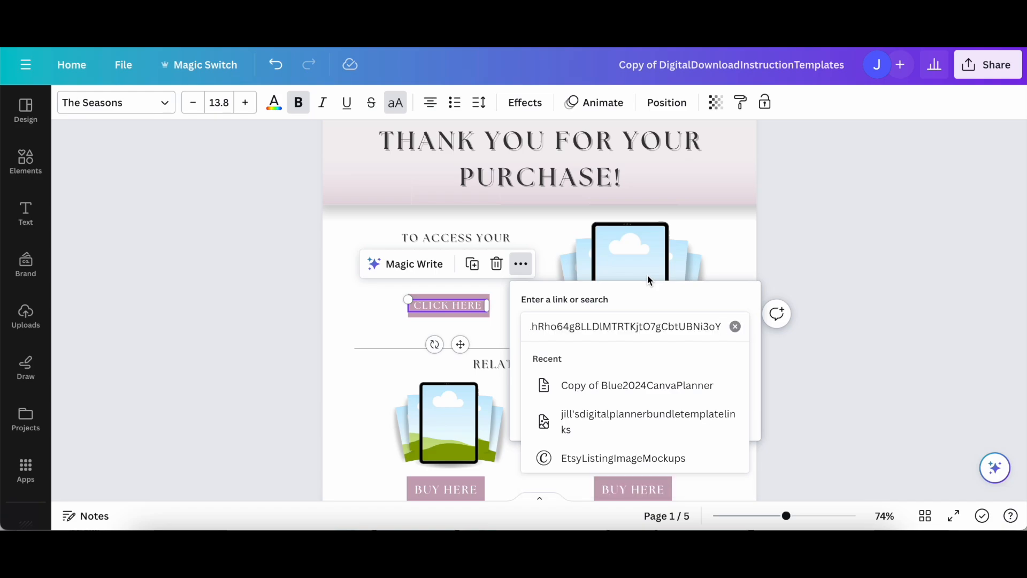
{"action": "key", "text": "Return"}
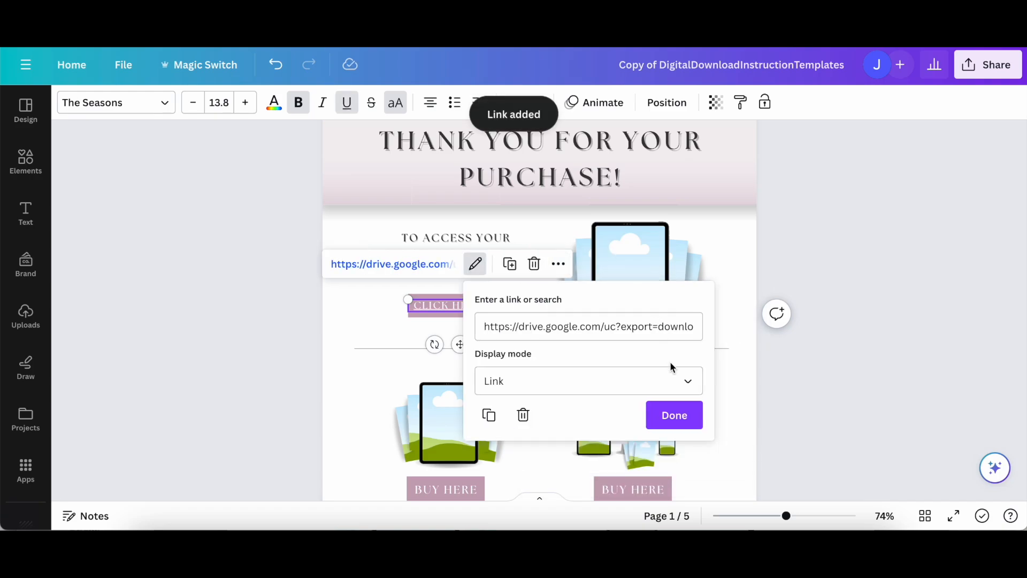
{"action": "key", "text": "Escape"}
Download the instruction design as PDF Standard.
{"action": "left_click", "coordinate": [989, 65]}
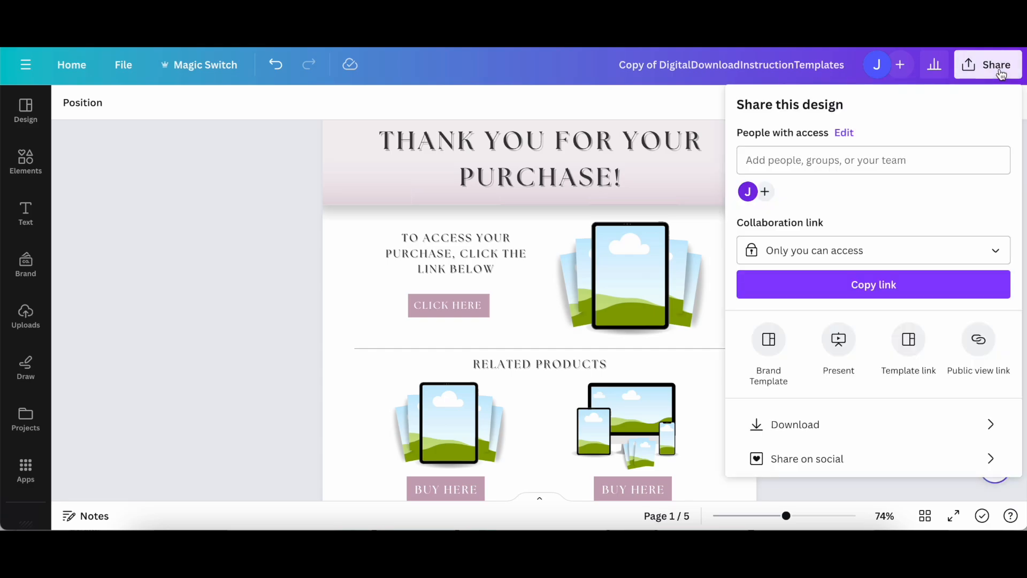
{"action": "left_click", "coordinate": [822, 424]}
{"action": "left_click", "coordinate": [837, 169]}
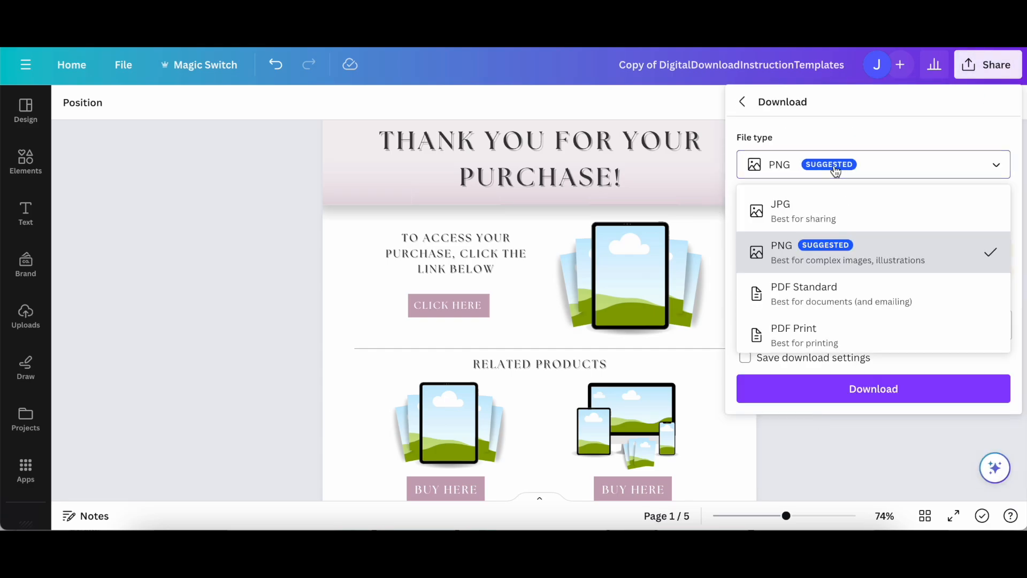
{"action": "left_click", "coordinate": [805, 293]}
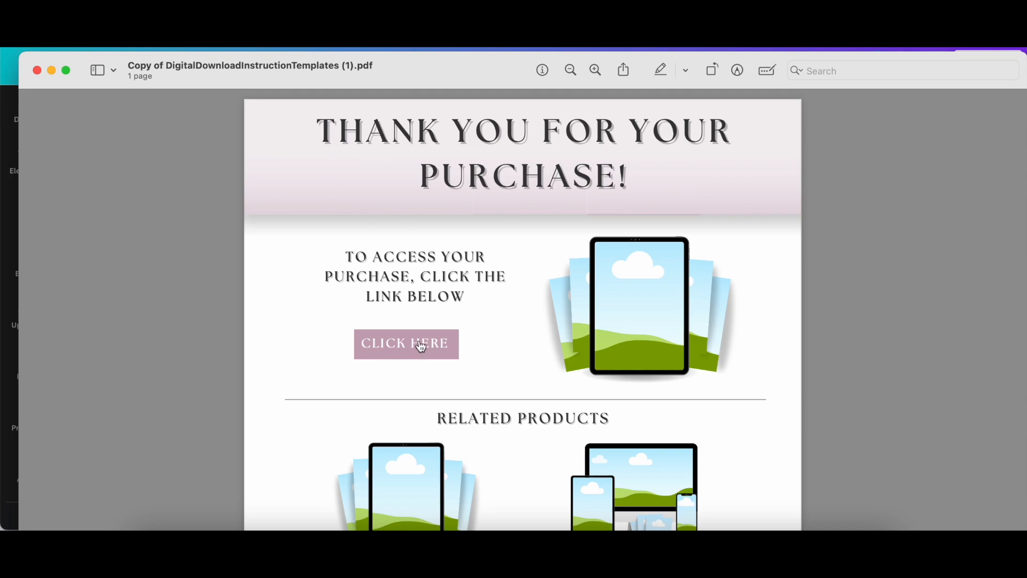
Test the CLICK HERE link in the downloaded instruction PDF by opening it in Google Chrome, and look through the downloaded planner.
{"action": "mouse_move", "coordinate": [422, 348]}
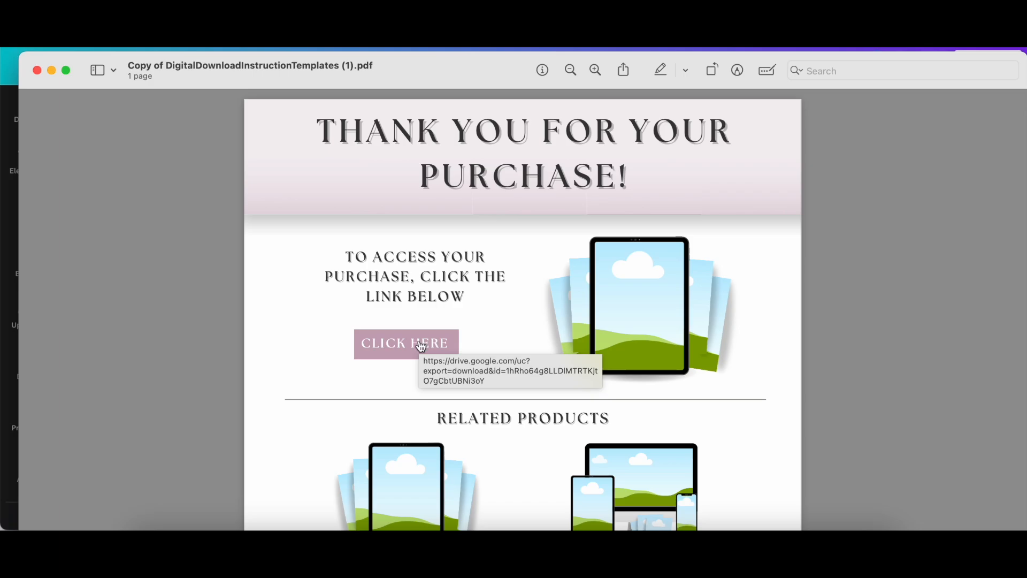
{"action": "left_click", "coordinate": [422, 347]}
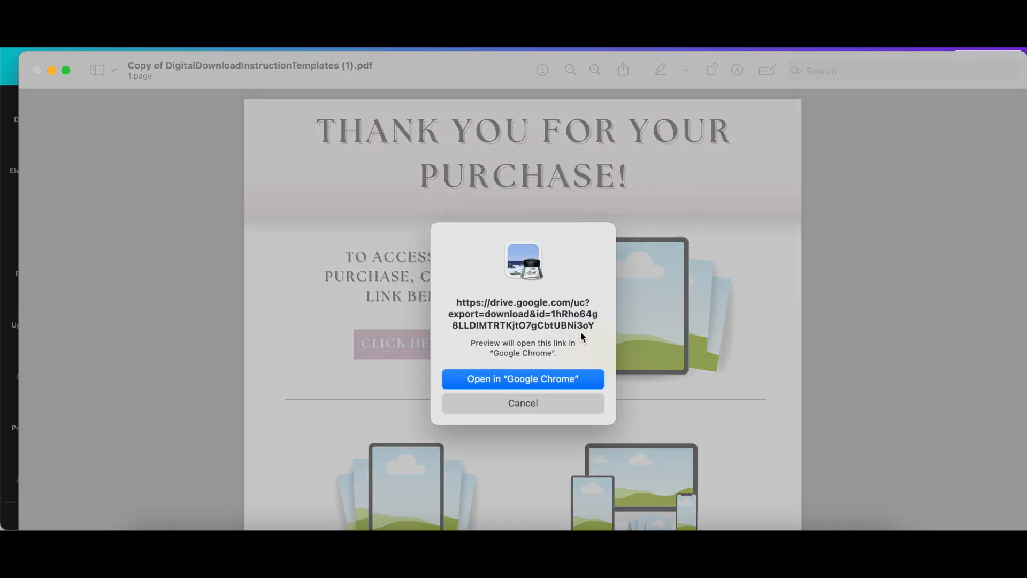
{"action": "left_click", "coordinate": [550, 380]}
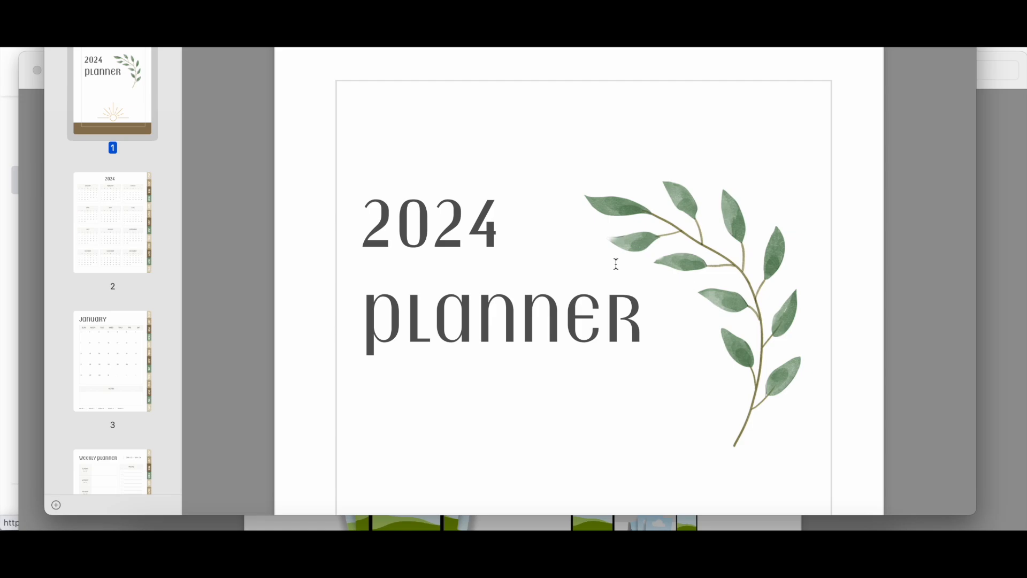
{"action": "scroll", "coordinate": [603, 255], "scroll_direction": "down", "scroll_amount": 10}
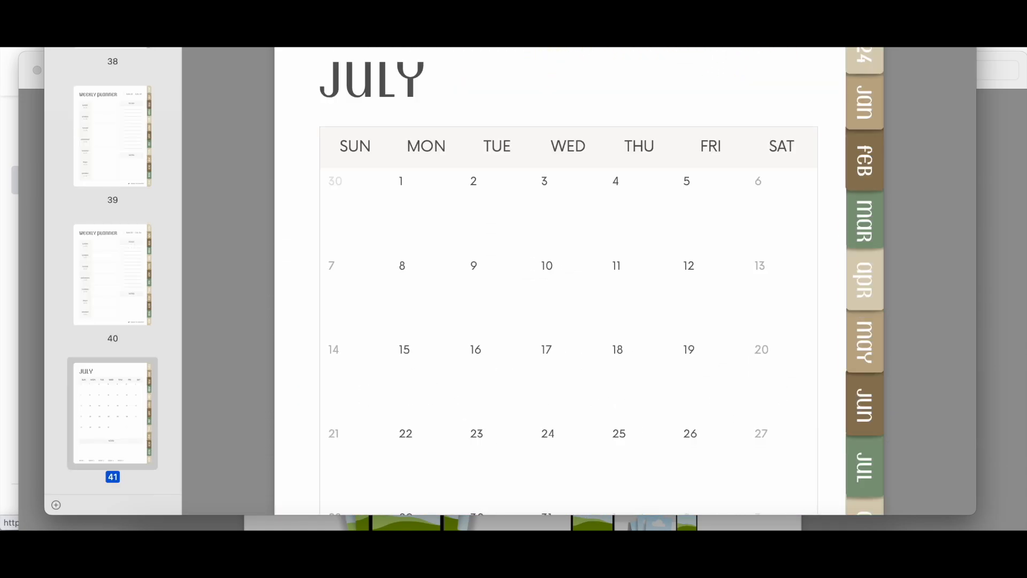